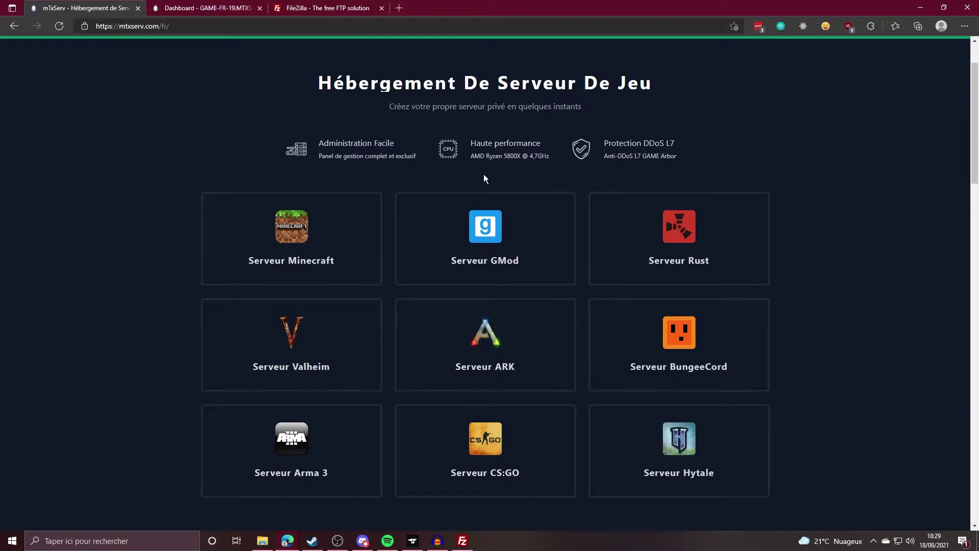
Step: View the FileZilla website, close its page and switch to the FileZilla client
{"action": "left_click", "coordinate": [328, 9]}
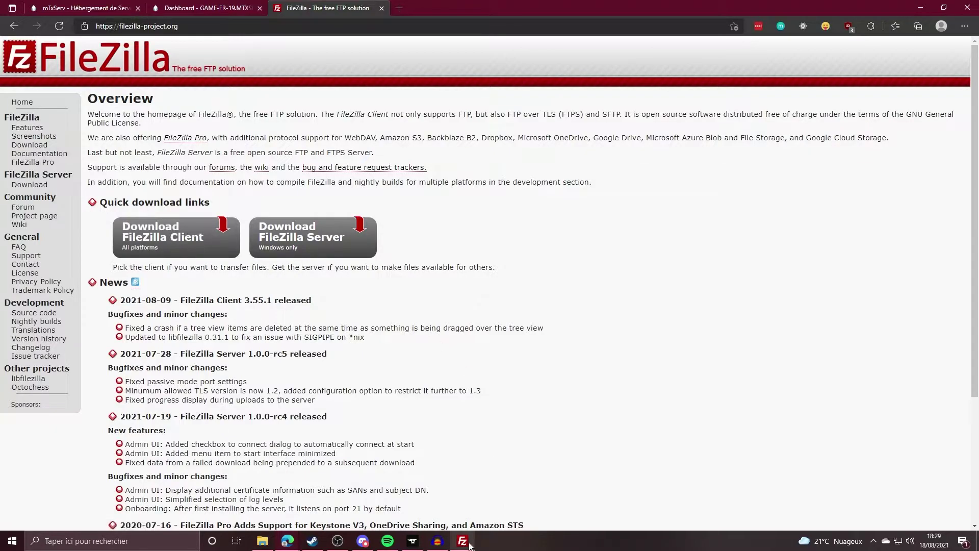
{"action": "mouse_move", "coordinate": [469, 544]}
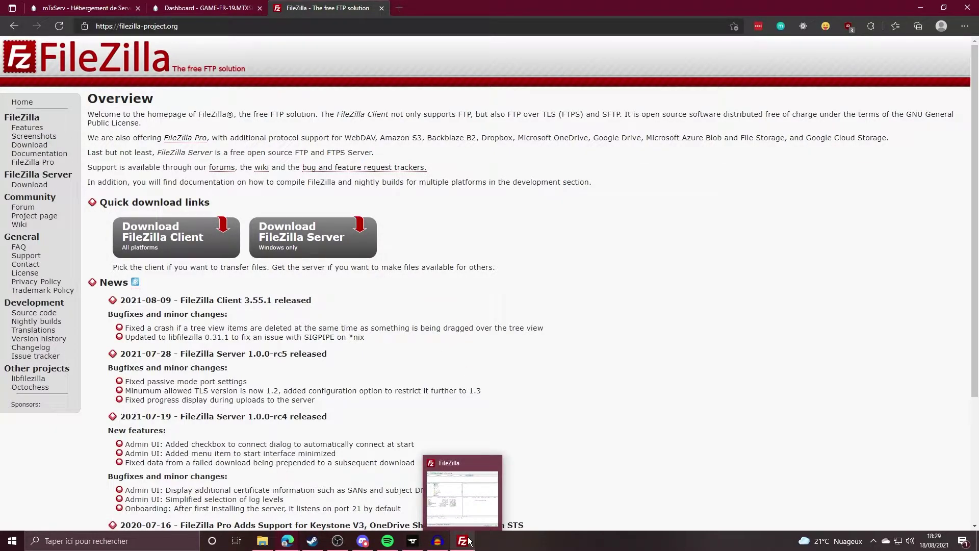
{"action": "left_click", "coordinate": [381, 9]}
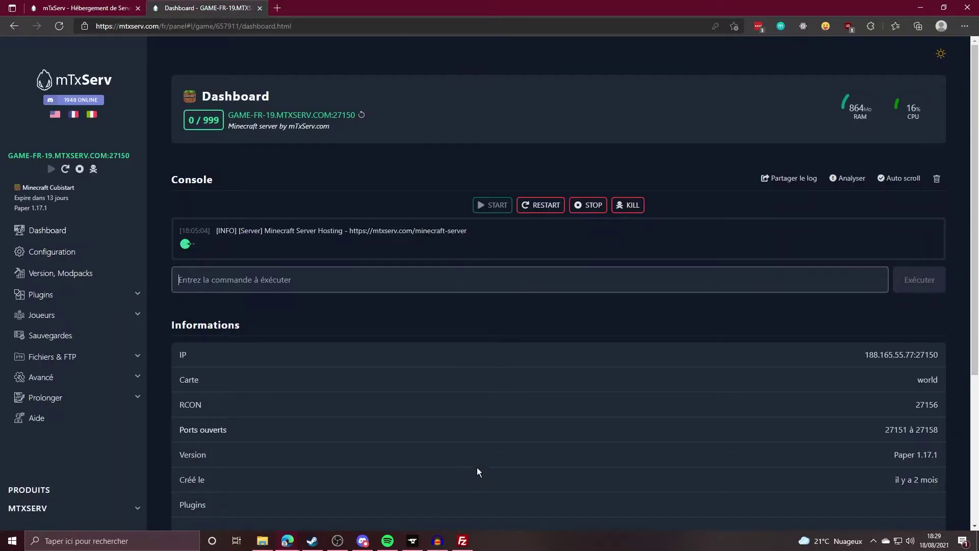
{"action": "left_click", "coordinate": [463, 541]}
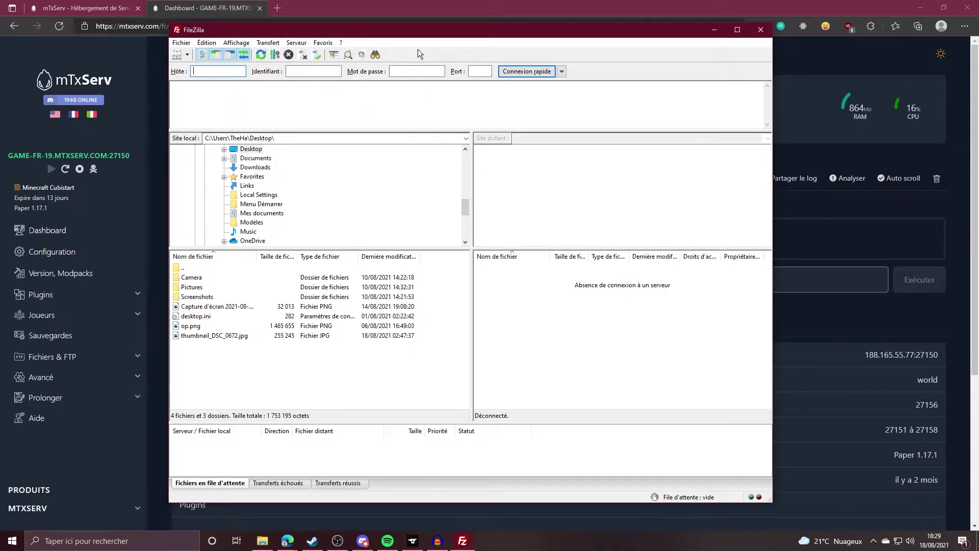
{"action": "left_click", "coordinate": [423, 71]}
{"action": "left_click", "coordinate": [212, 72]}
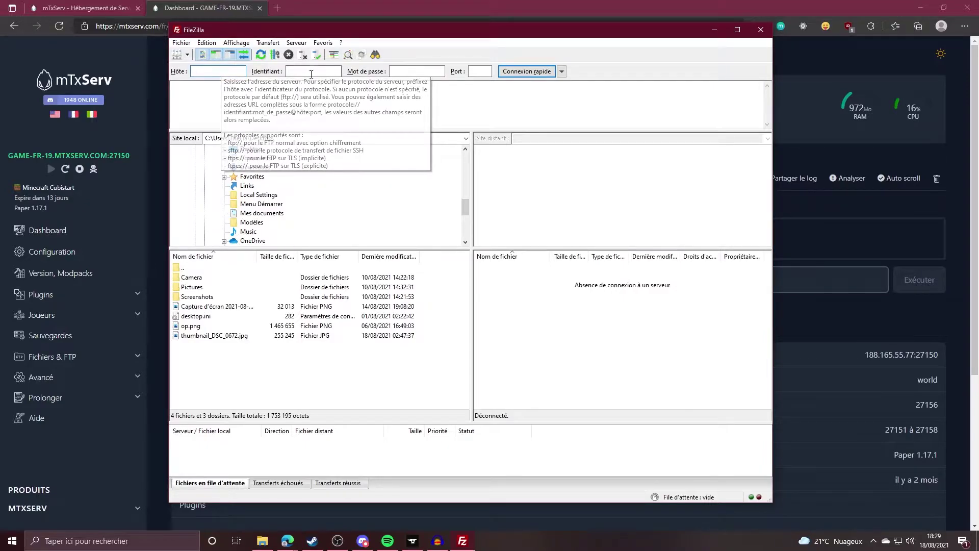
{"action": "left_click", "coordinate": [478, 71]}
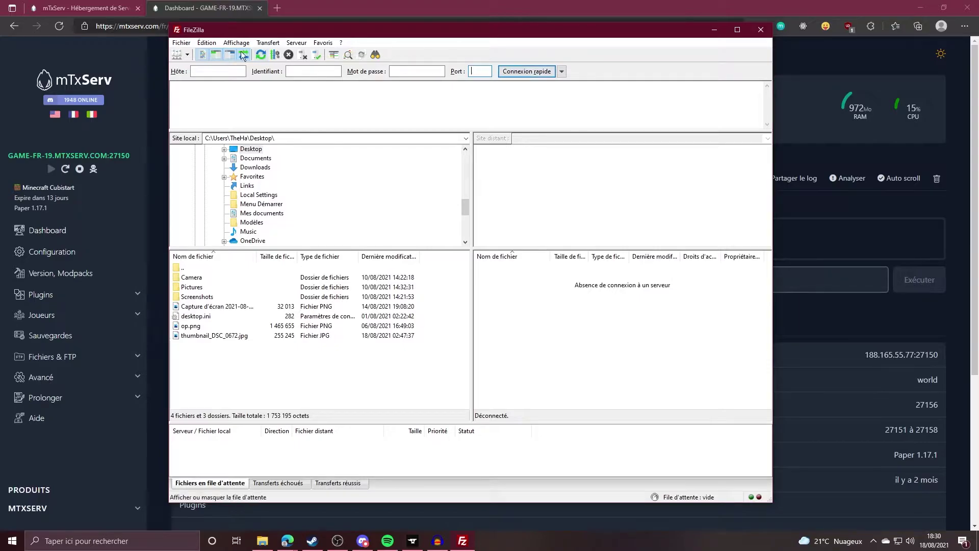
Step: Open the Site Manager and delete the existing Tuto site entry
{"action": "left_click", "coordinate": [181, 43]}
{"action": "left_click", "coordinate": [187, 54]}
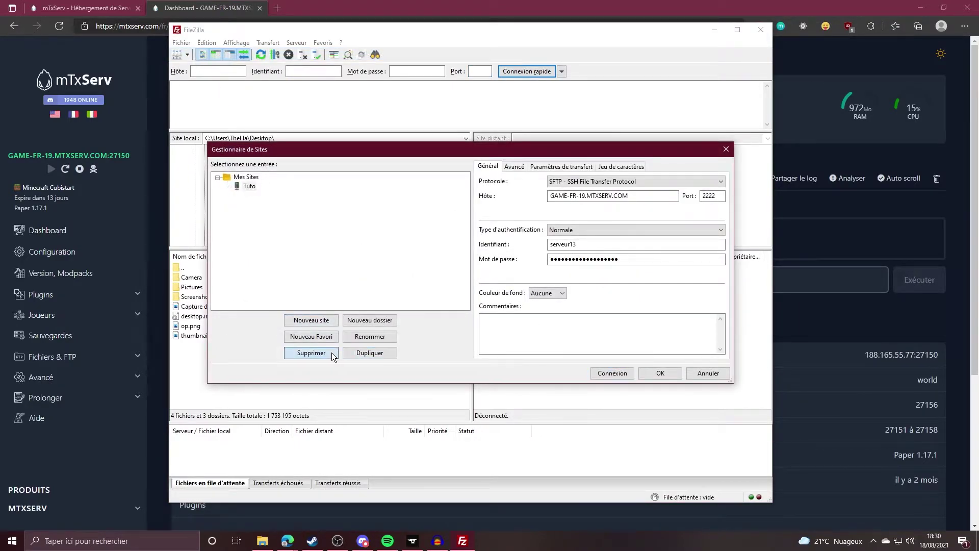
{"action": "left_click", "coordinate": [331, 353]}
{"action": "left_click", "coordinate": [491, 308]}
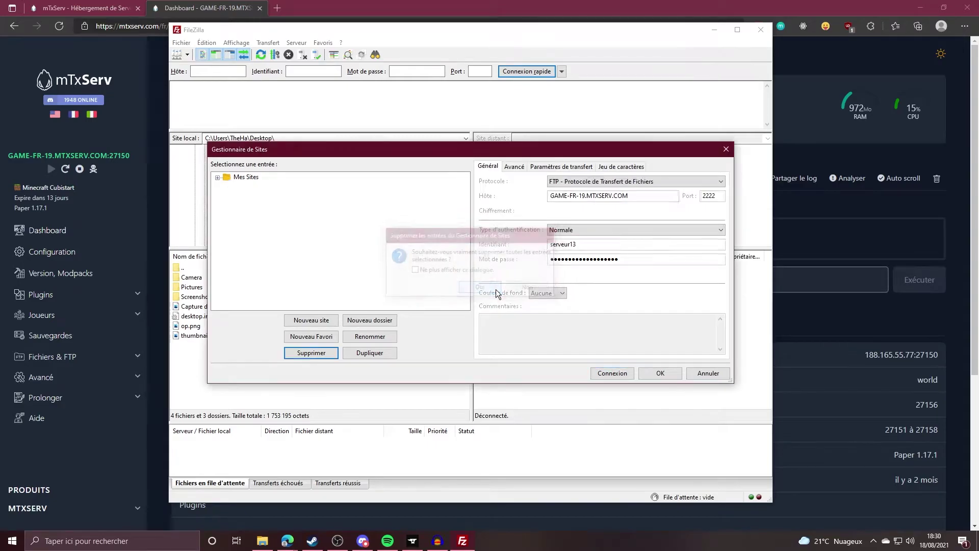
Step: Create a new site under Mes Sites and set its protocol to SFTP - SSH File Transfer Protocol
{"action": "left_click", "coordinate": [245, 177]}
{"action": "left_click", "coordinate": [317, 321]}
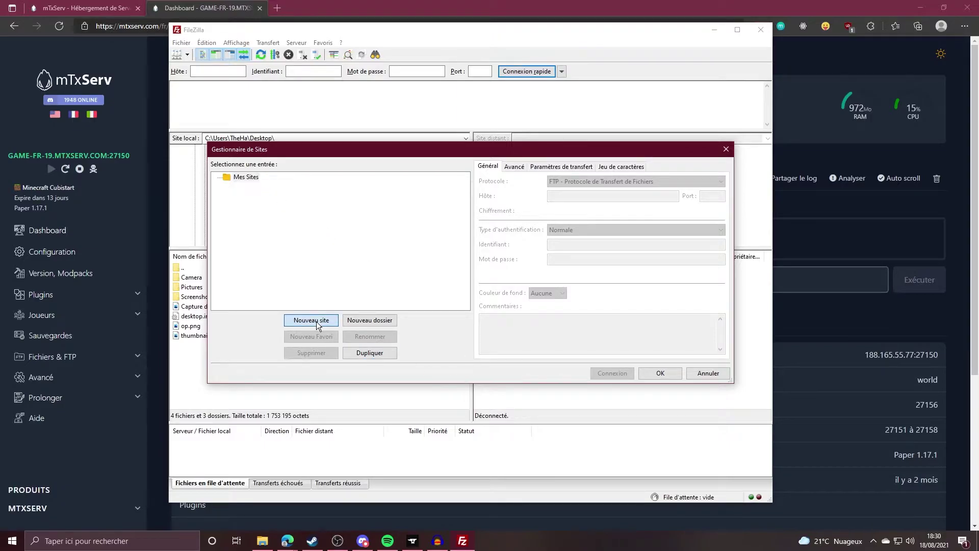
{"action": "left_click", "coordinate": [316, 321]}
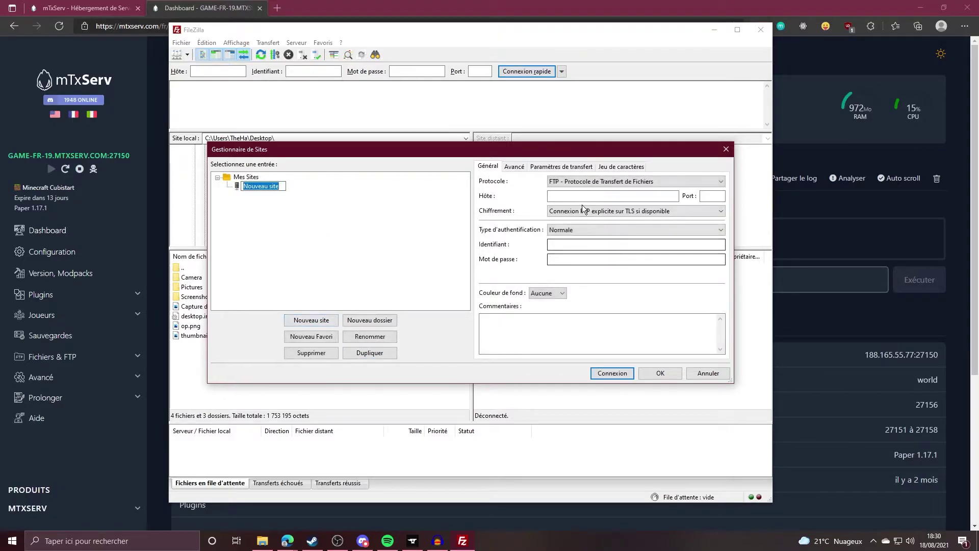
{"action": "left_click", "coordinate": [571, 196]}
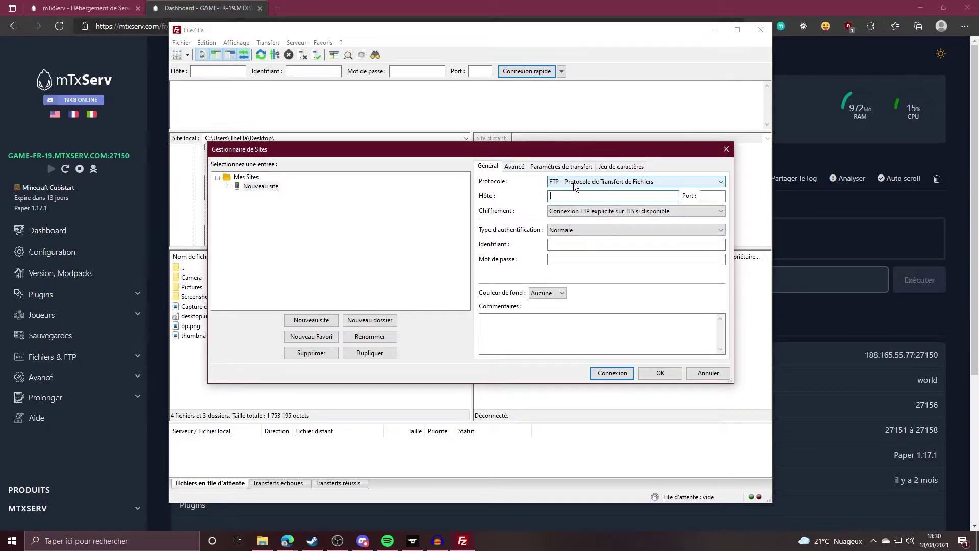
{"action": "left_click", "coordinate": [580, 183]}
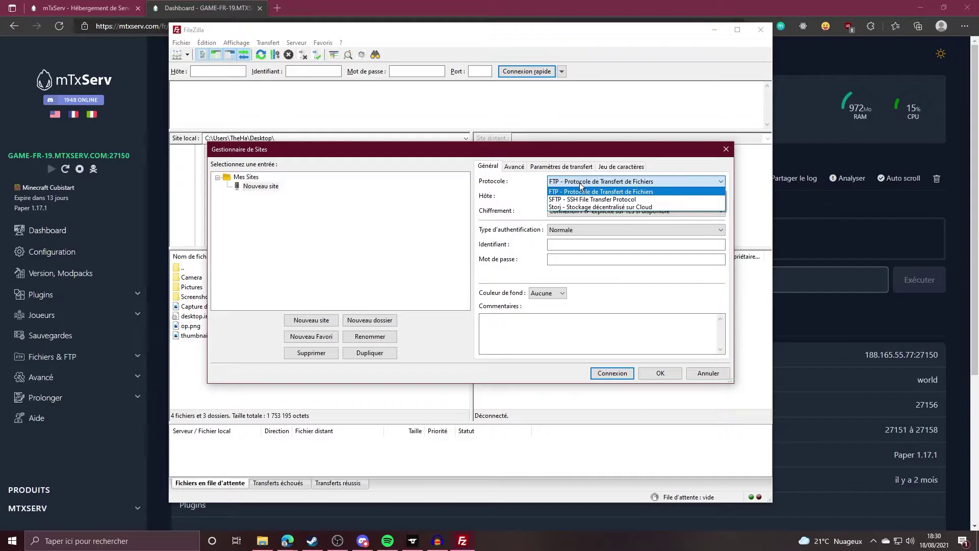
{"action": "left_click", "coordinate": [582, 203]}
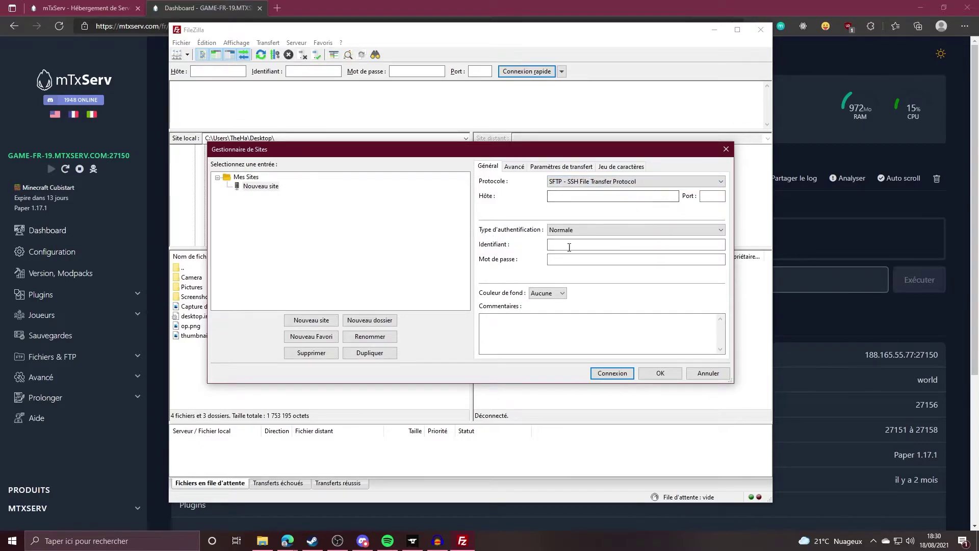
Step: Switch to the mTxServ panel in the browser and open the server's Accès FTP page
{"action": "left_click", "coordinate": [575, 196]}
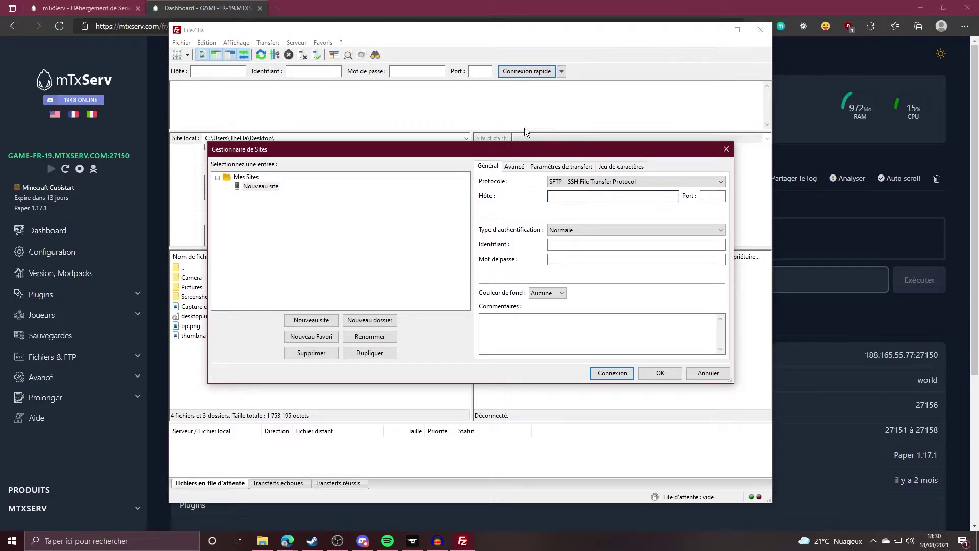
{"action": "left_click", "coordinate": [204, 6]}
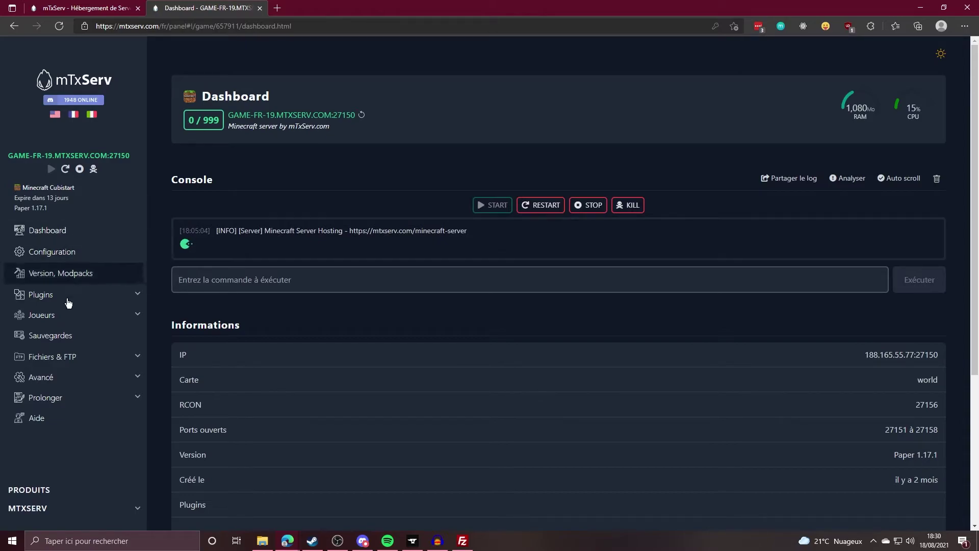
{"action": "left_click", "coordinate": [94, 362]}
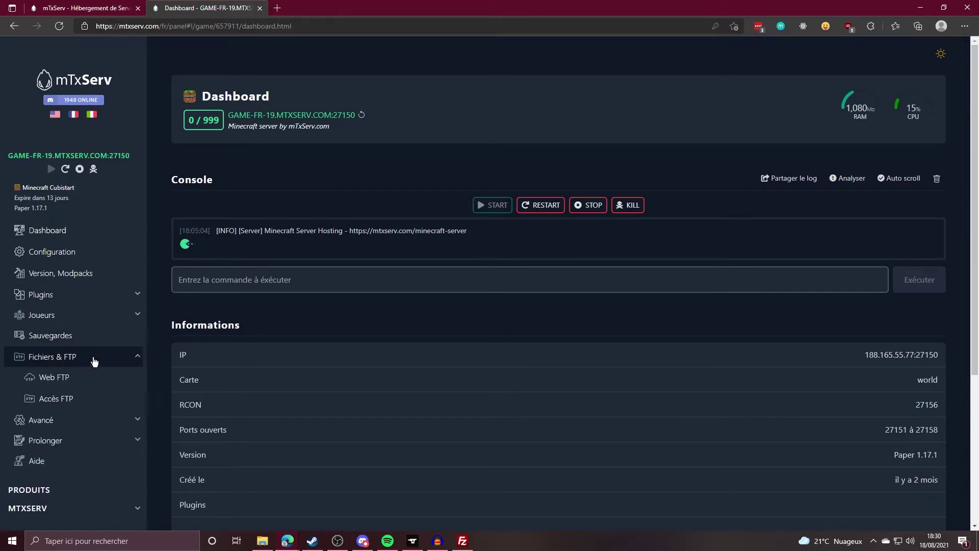
{"action": "left_click", "coordinate": [60, 403]}
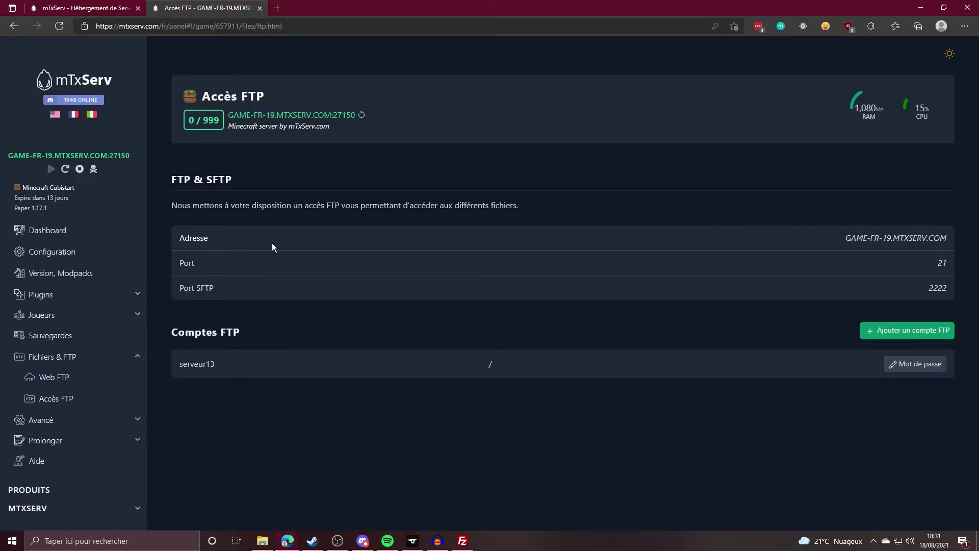
Step: Copy the address GAME-FR-19.MTXSERV.COM from the panel into the new FileZilla site's host and set the port to 2222
{"action": "left_click_drag", "start_coordinate": [180, 237], "coordinate": [246, 243]}
{"action": "left_click", "coordinate": [855, 240]}
{"action": "left_click_drag", "start_coordinate": [846, 238], "coordinate": [947, 241]}
{"action": "key", "text": "ctrl+c"}
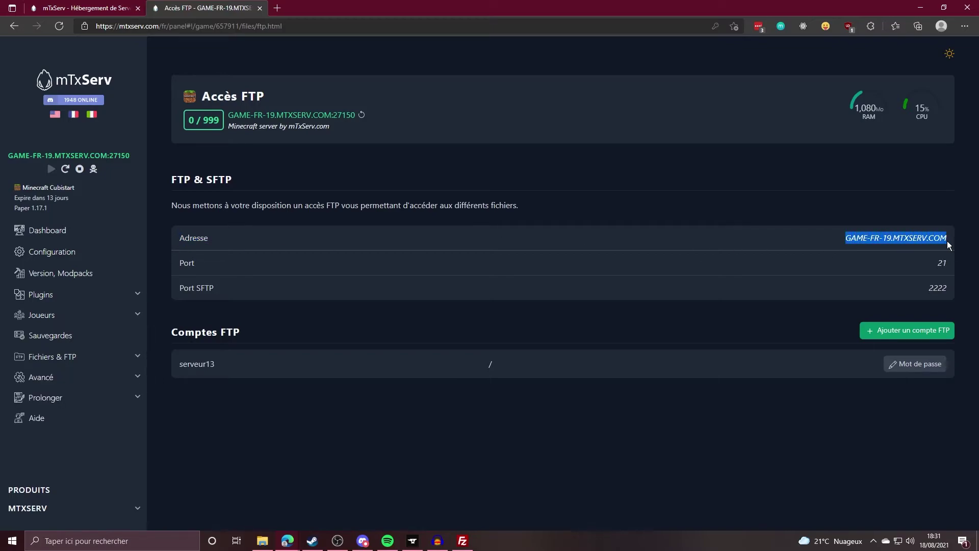
{"action": "left_click", "coordinate": [463, 540]}
{"action": "left_click", "coordinate": [603, 199]}
{"action": "key", "text": "ctrl+v"}
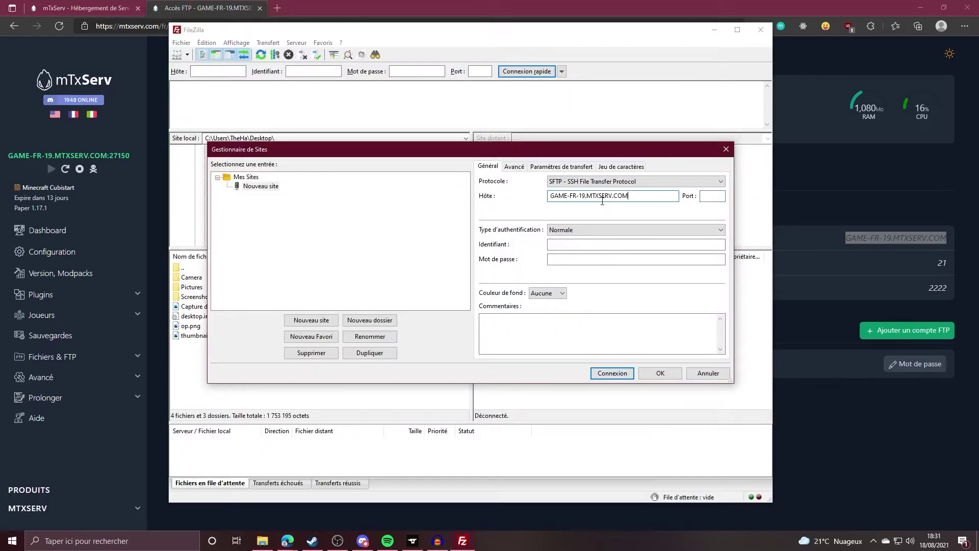
{"action": "left_click", "coordinate": [721, 194]}
{"action": "type", "text": "2222"}
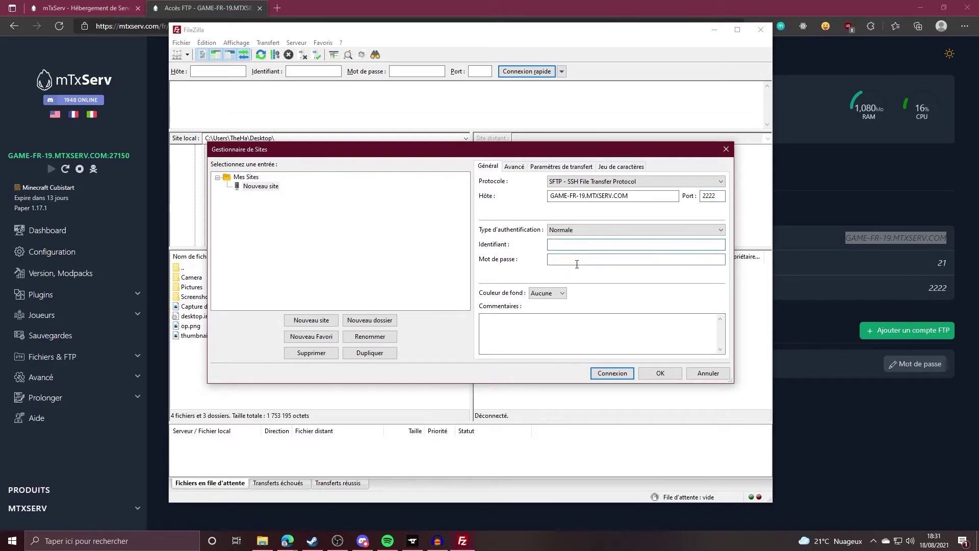
Step: Copy the FTP account name serveur13 from the mTxServ panel into the new FileZilla site's login identifier
{"action": "left_click", "coordinate": [896, 424]}
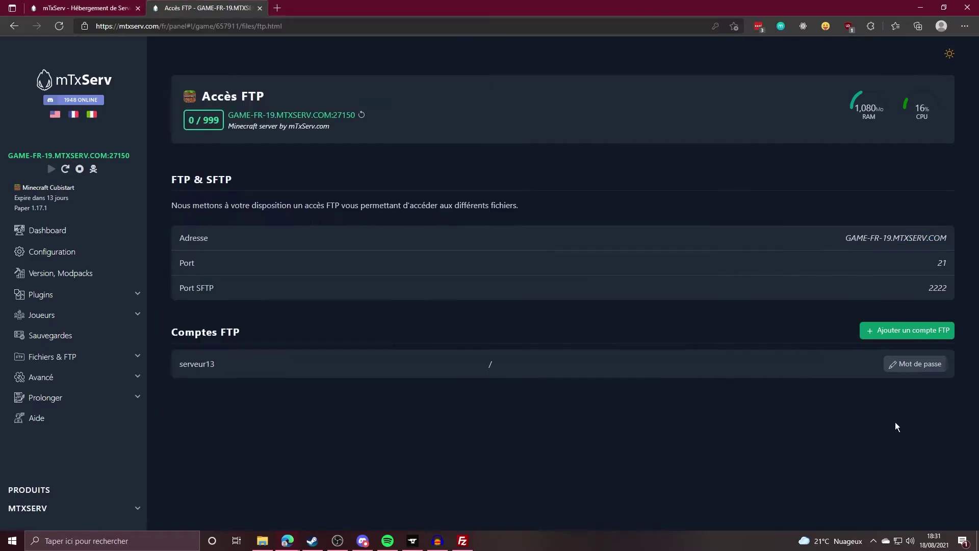
{"action": "left_click_drag", "start_coordinate": [173, 332], "coordinate": [246, 334]}
{"action": "left_click", "coordinate": [290, 332]}
{"action": "left_click_drag", "start_coordinate": [178, 364], "coordinate": [215, 364]}
{"action": "key", "text": "ctrl+c"}
{"action": "left_click", "coordinate": [462, 541]}
{"action": "left_click", "coordinate": [586, 245]}
{"action": "key", "text": "ctrl+v"}
{"action": "key", "text": "Tab"}
Step: Back in the mTxServ panel, enter a new password for the serveur13 FTP account and submit the change
{"action": "left_click", "coordinate": [843, 431]}
{"action": "left_click", "coordinate": [904, 365]}
{"action": "key", "text": "ctrl+v"}
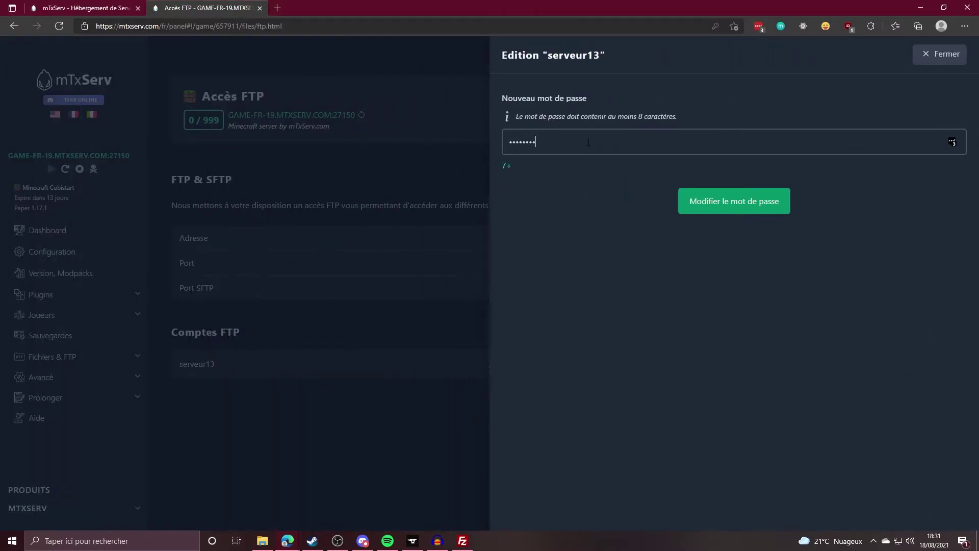
{"action": "left_click_drag", "start_coordinate": [596, 143], "coordinate": [505, 146]}
{"action": "left_click", "coordinate": [571, 144]}
{"action": "left_click", "coordinate": [738, 207]}
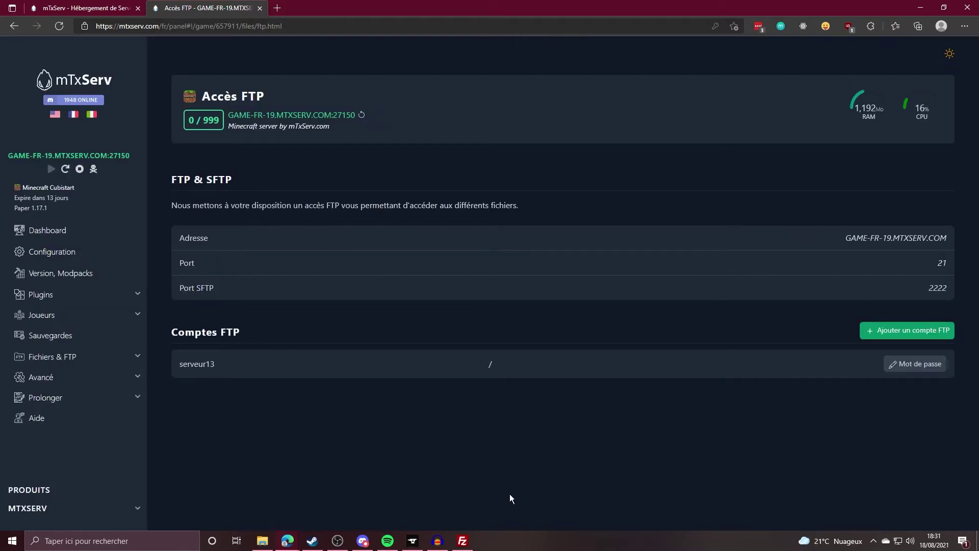
Step: Return to FileZilla and enter the FTP account password for the new site
{"action": "left_click", "coordinate": [462, 540]}
{"action": "left_click", "coordinate": [575, 260]}
{"action": "type", "text": "••••••••••••••"}
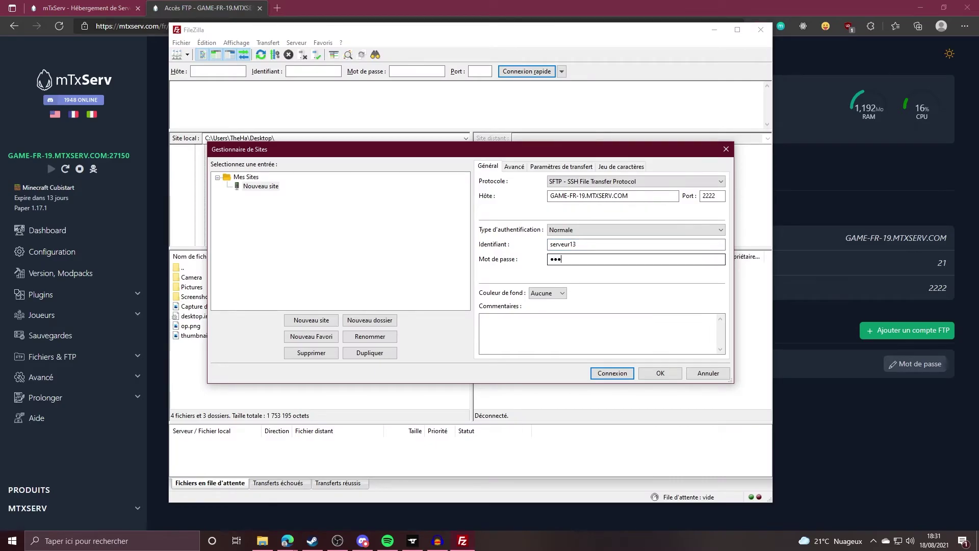
{"action": "type", "text": "•••••"}
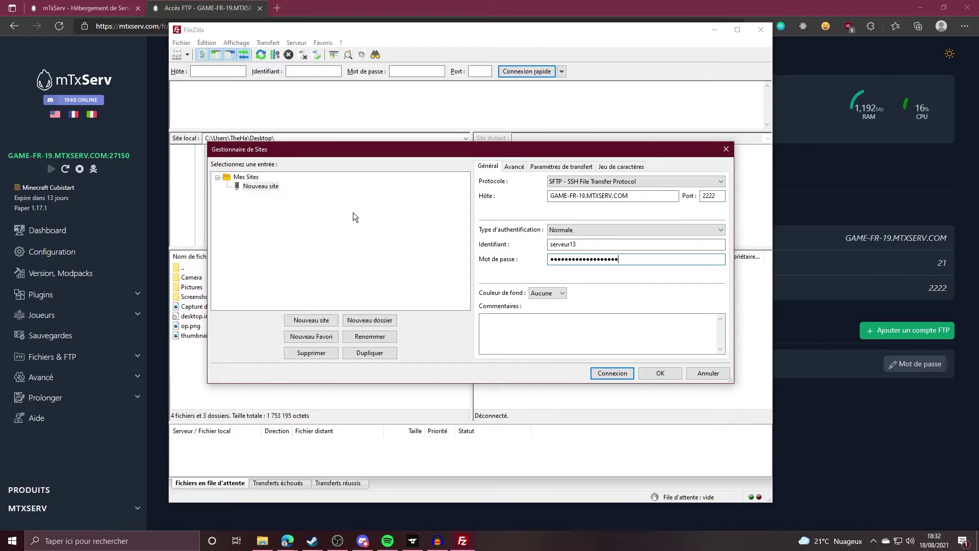
Step: Rename the new site entry as Tuto
{"action": "left_click", "coordinate": [273, 186]}
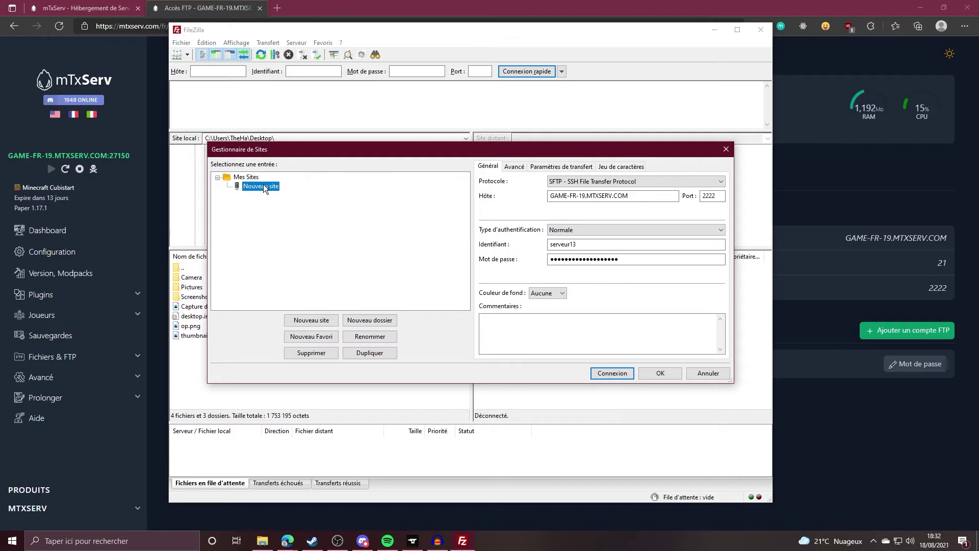
{"action": "left_click", "coordinate": [364, 337]}
{"action": "type", "text": "Tuto"}
{"action": "key", "text": "Return"}
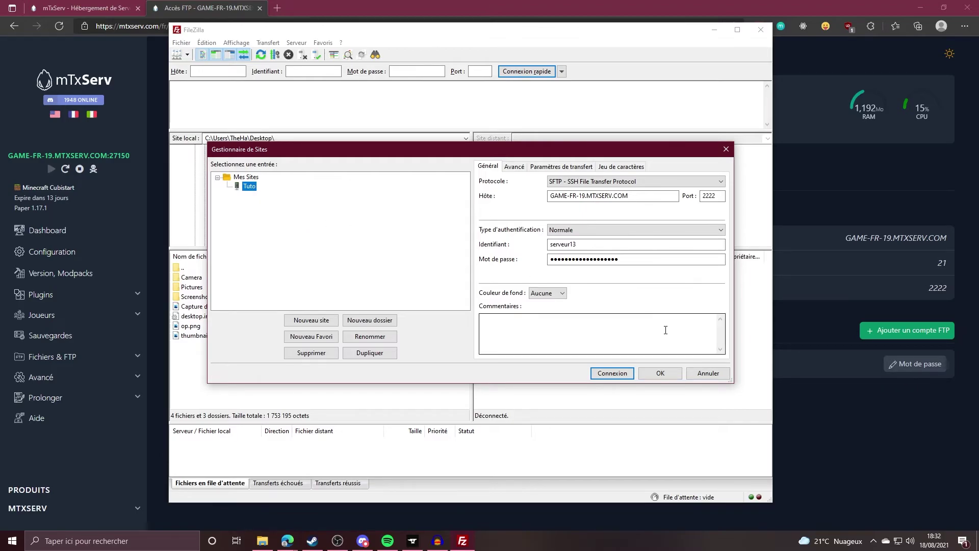
Step: Connect to the Tuto site and open the remote minecraft folder to view its contents
{"action": "left_click", "coordinate": [616, 374]}
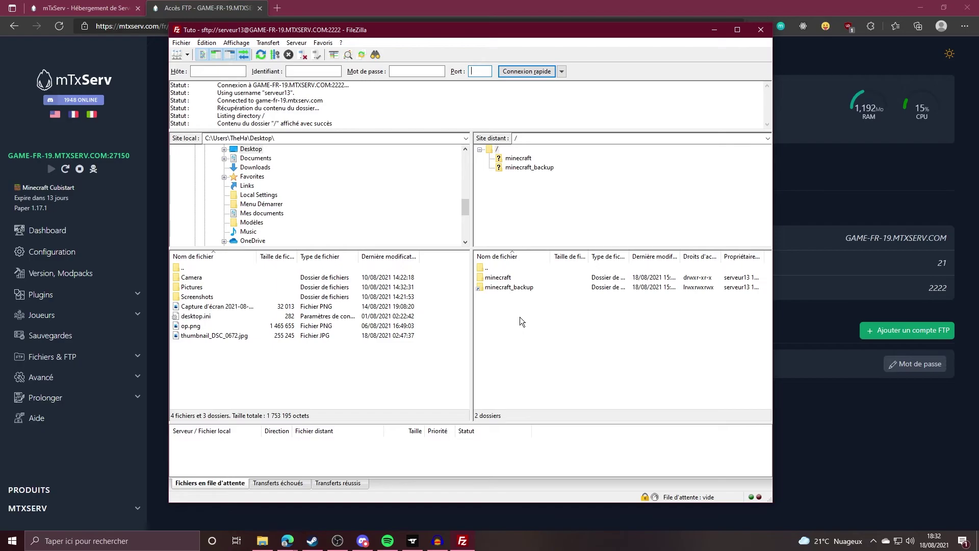
{"action": "left_click", "coordinate": [533, 302]}
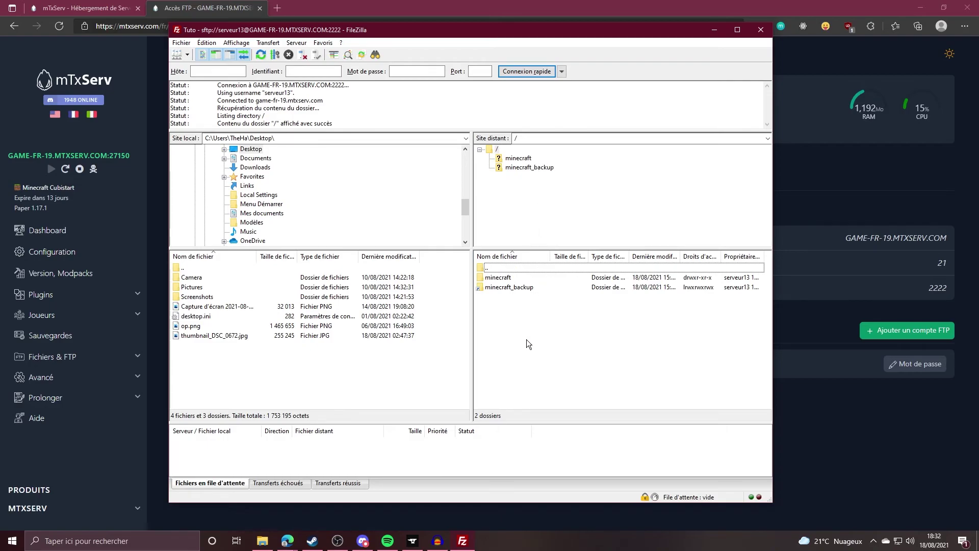
{"action": "double_click", "coordinate": [502, 280]}
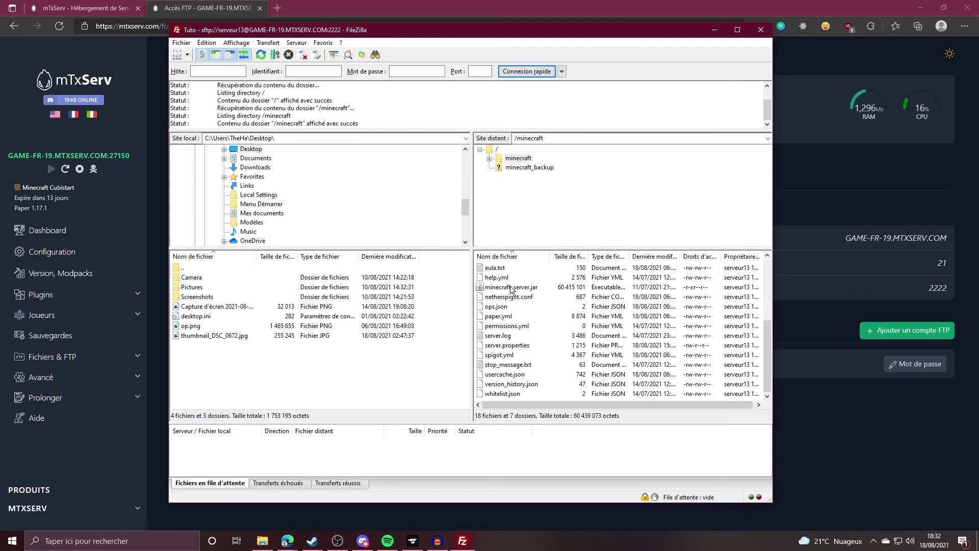
{"action": "scroll", "coordinate": [536, 347], "scroll_direction": "up", "scroll_amount": 4}
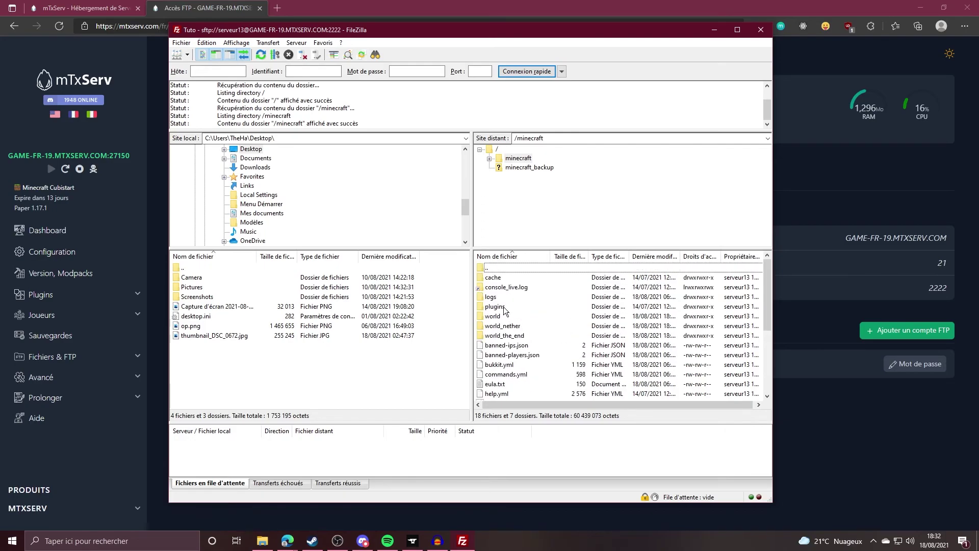